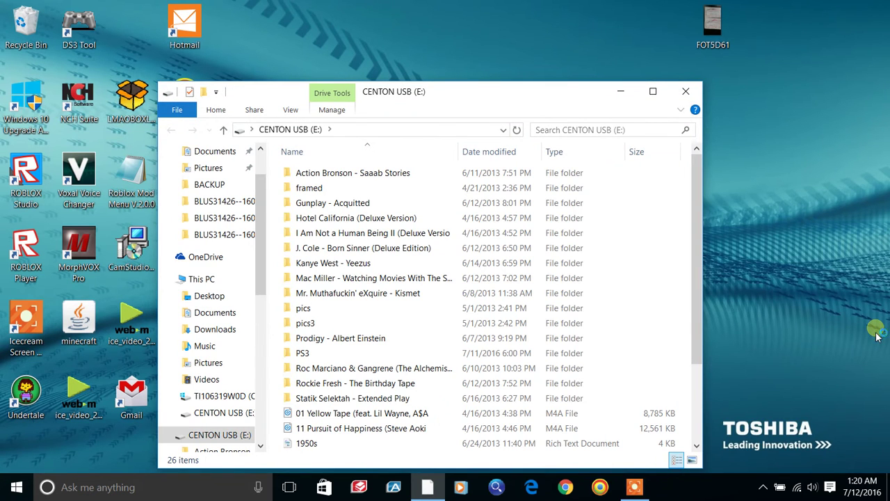
Close the USB drive window and launch MCC Tool Chest from its desktop shortcut
{"action": "left_click", "coordinate": [684, 85]}
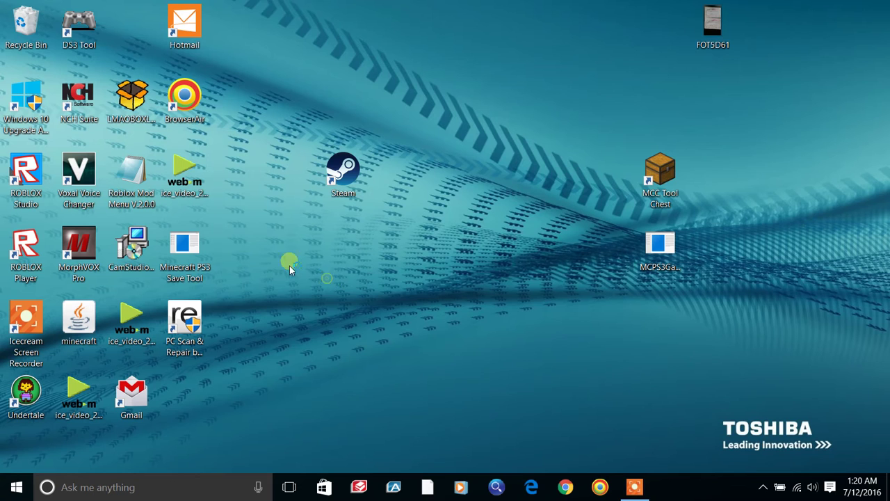
{"action": "left_click", "coordinate": [678, 194]}
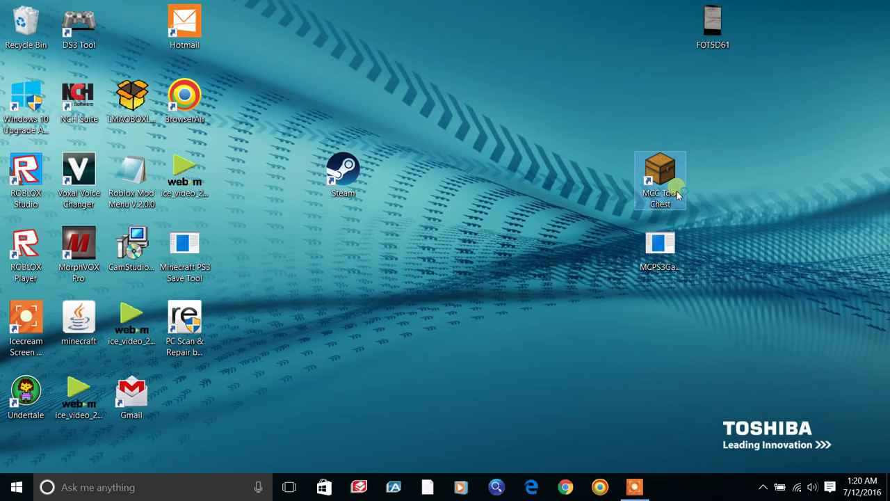
{"action": "left_click", "coordinate": [679, 194]}
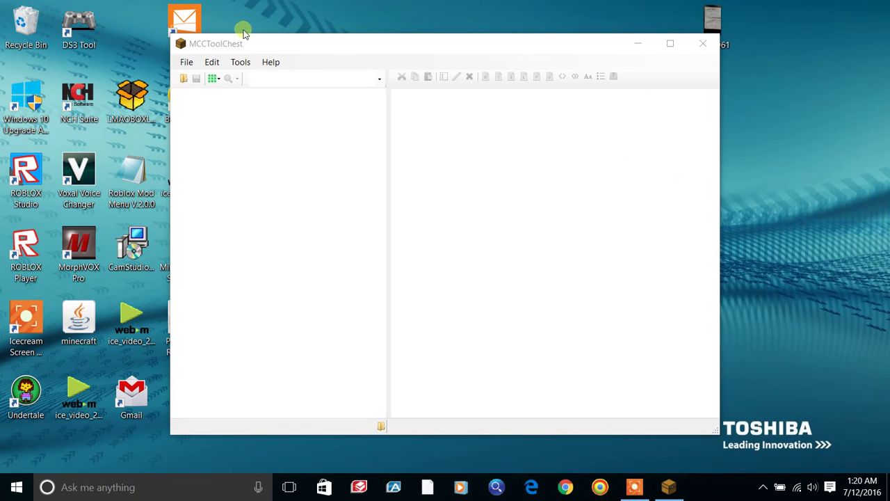
Bring up the File > Open dialog showing the BLUS31426 save folder
{"action": "left_click", "coordinate": [193, 63]}
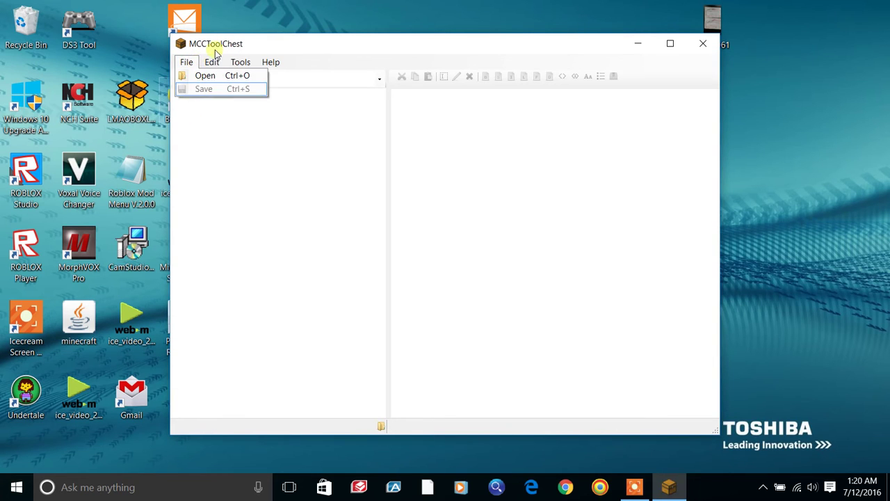
{"action": "left_click", "coordinate": [215, 55]}
{"action": "left_click", "coordinate": [189, 62]}
{"action": "left_click", "coordinate": [191, 64]}
{"action": "left_click", "coordinate": [185, 63]}
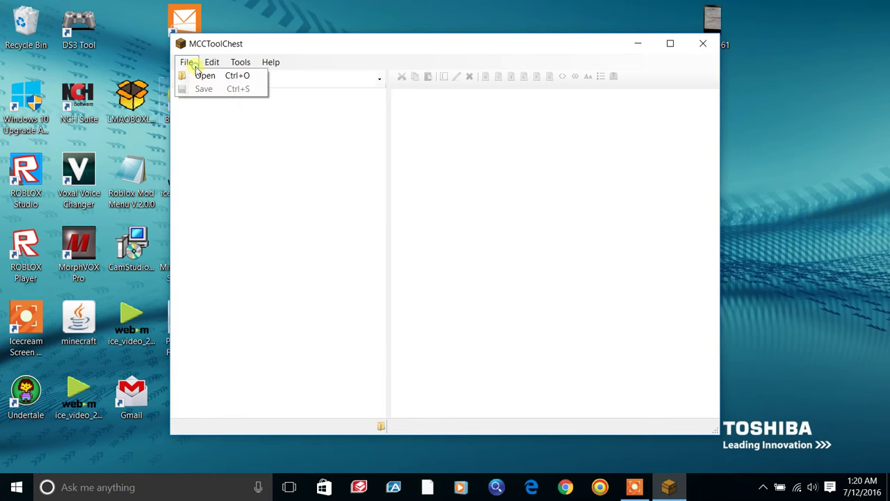
{"action": "left_click", "coordinate": [201, 75]}
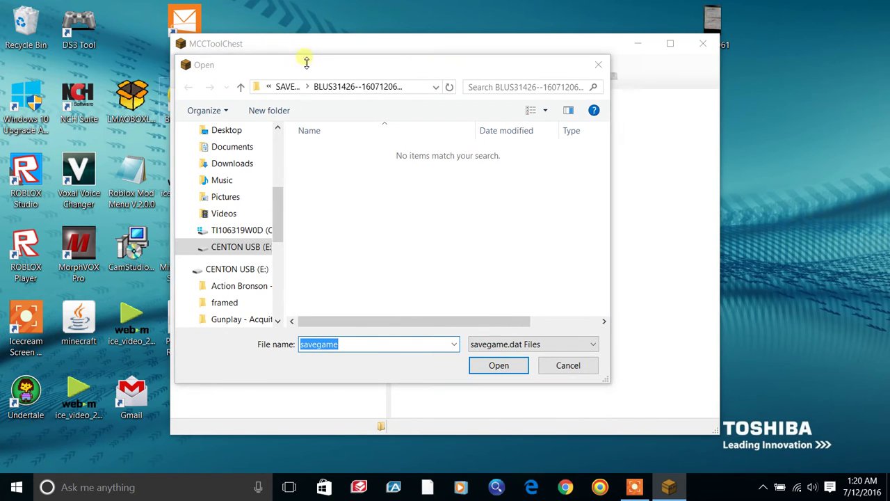
Maximize the Open dialog and browse to E:\PS3\SAVEDATA\BLUS31426
{"action": "double_click", "coordinate": [304, 60]}
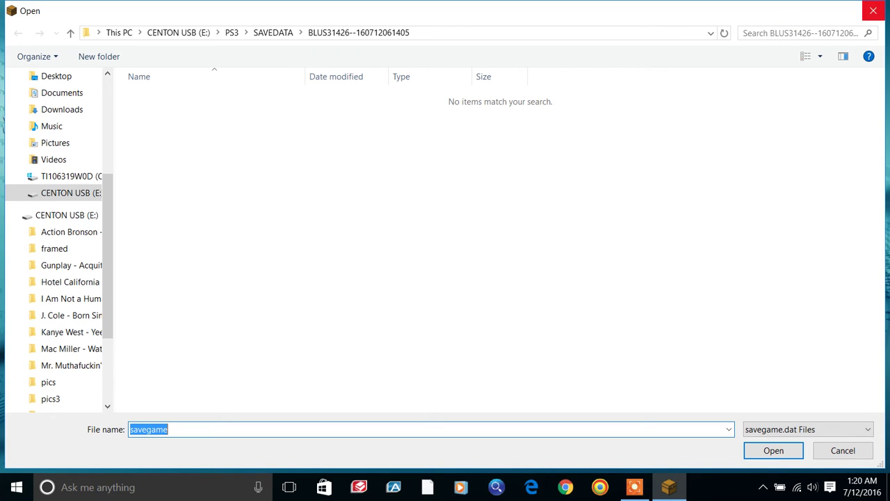
{"action": "left_click", "coordinate": [885, 129]}
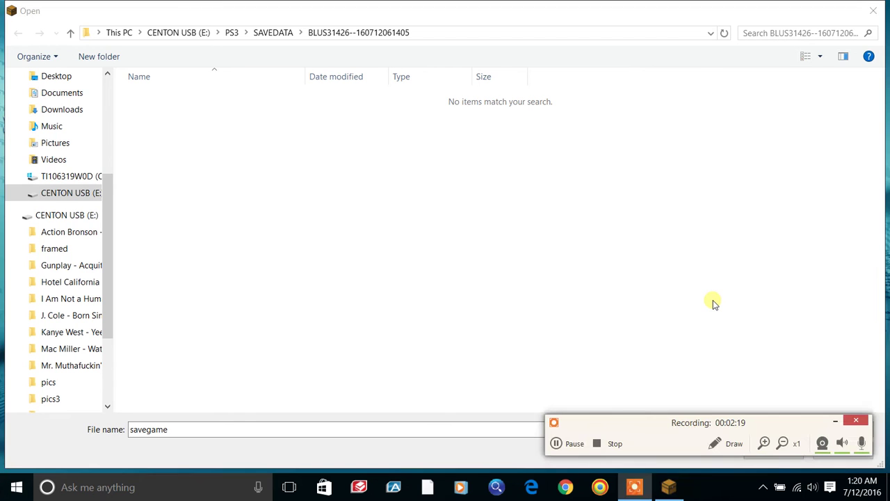
{"action": "left_click", "coordinate": [561, 445]}
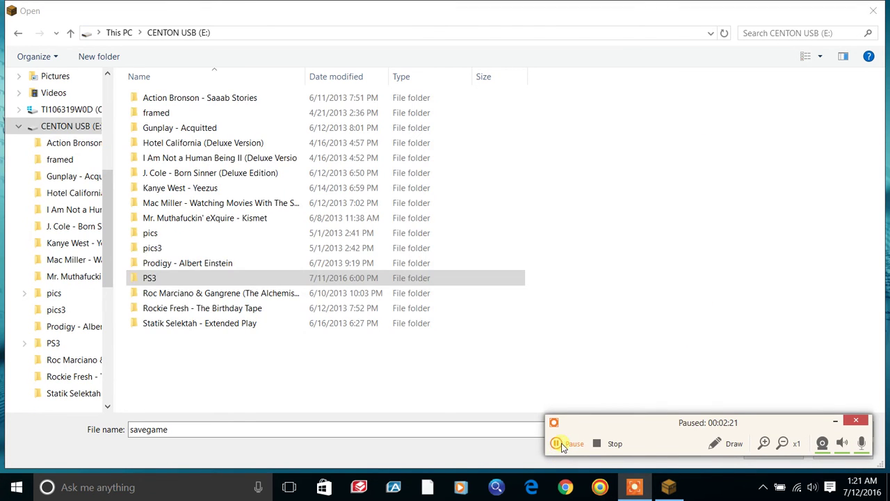
{"action": "left_click", "coordinate": [559, 448]}
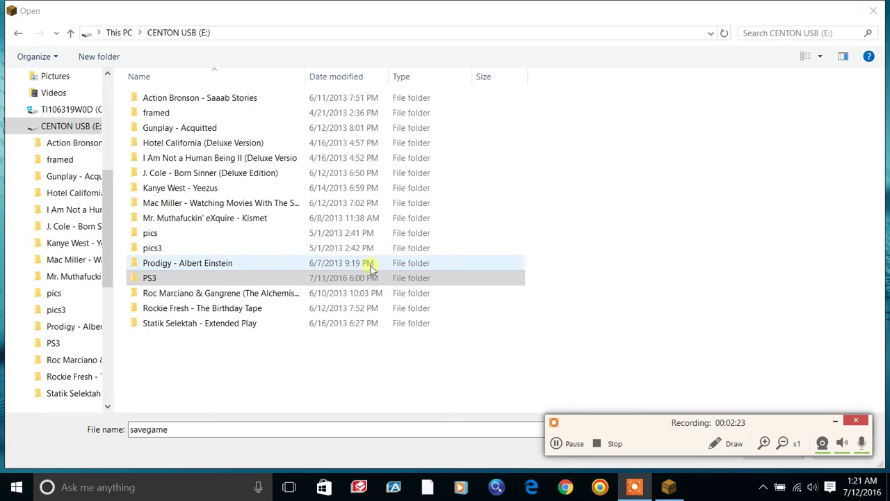
{"action": "double_click", "coordinate": [333, 281]}
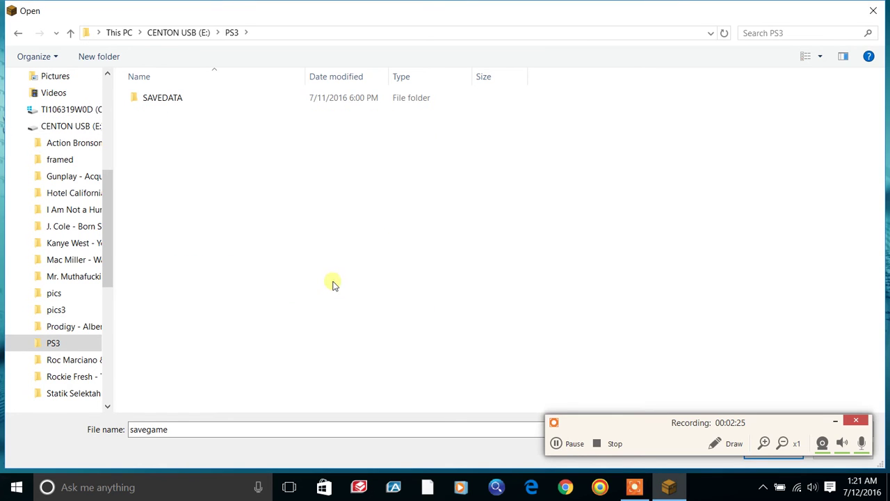
{"action": "double_click", "coordinate": [201, 99]}
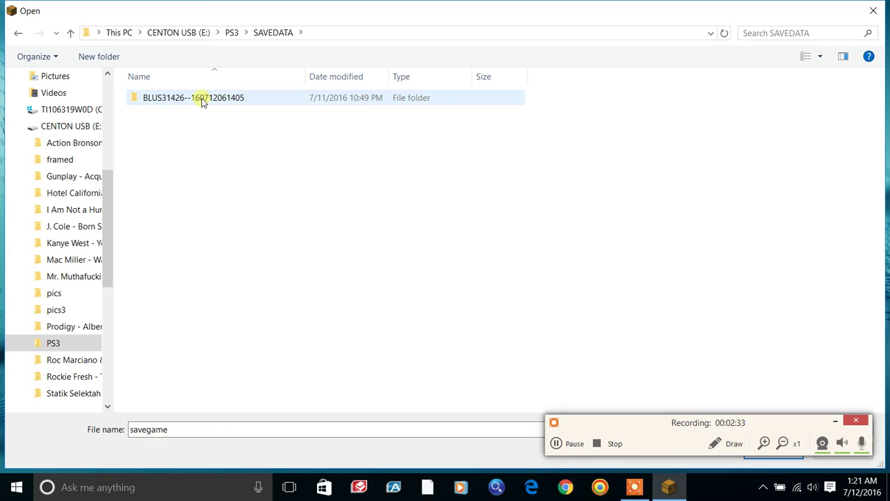
{"action": "double_click", "coordinate": [202, 99]}
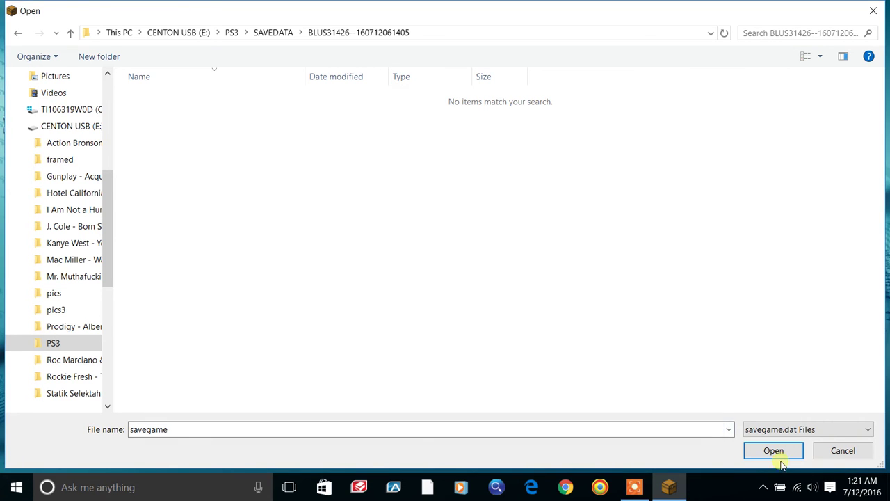
Switch the file filter to gamedata Files and open the GAMEDATA save
{"action": "left_click", "coordinate": [769, 429]}
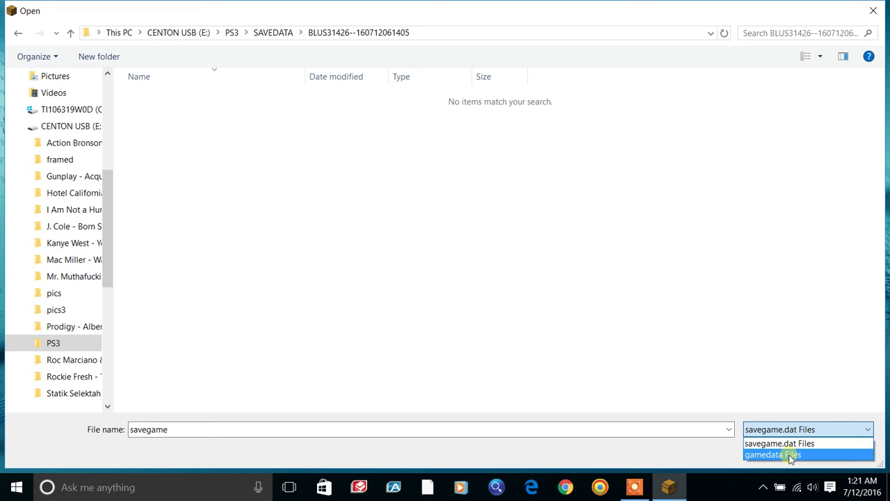
{"action": "left_click", "coordinate": [791, 455]}
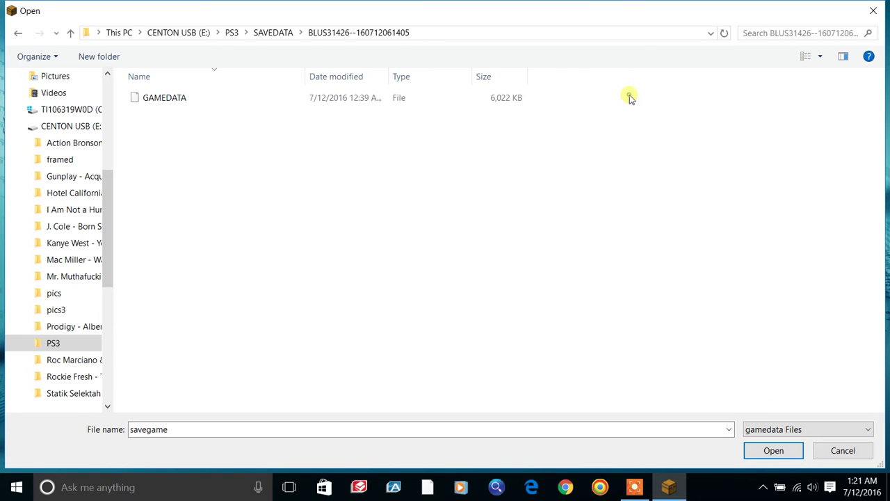
{"action": "left_click", "coordinate": [469, 99]}
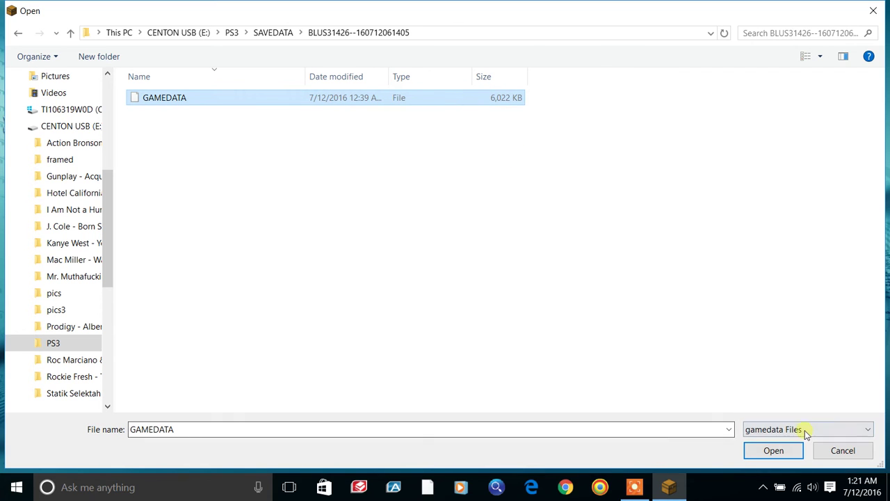
{"action": "left_click", "coordinate": [791, 449]}
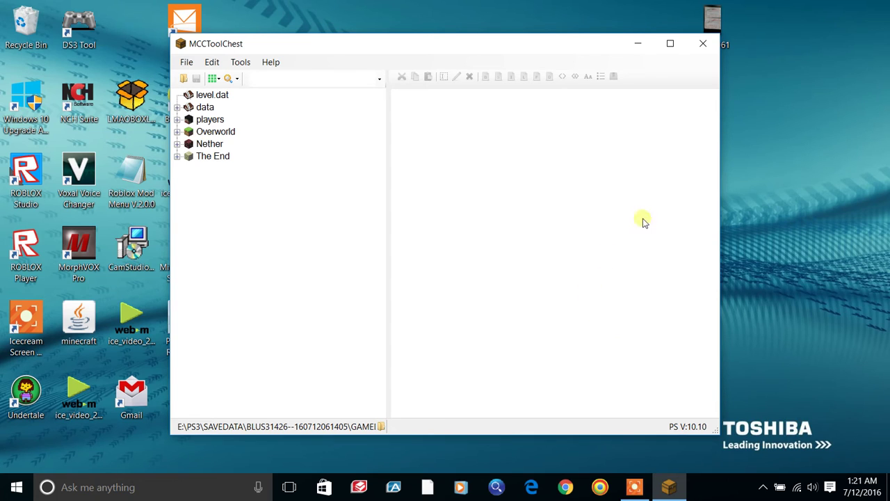
Maximize the editor, expand players and open the player .dat file with its 35 entries
{"action": "left_click", "coordinate": [671, 45]}
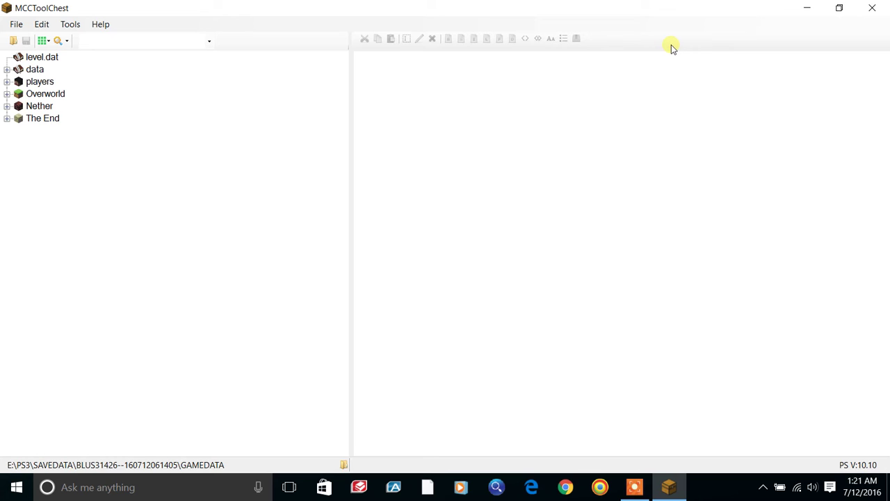
{"action": "left_click", "coordinate": [40, 81]}
{"action": "left_click", "coordinate": [7, 82]}
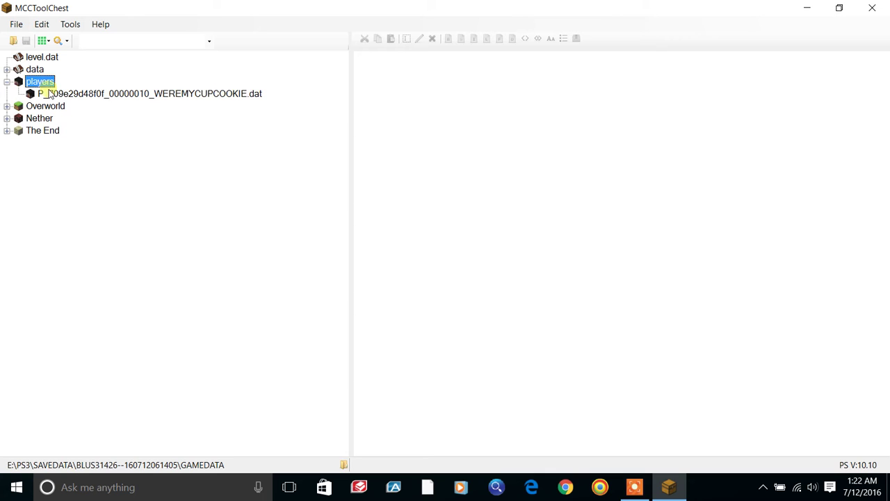
{"action": "left_click", "coordinate": [89, 94]}
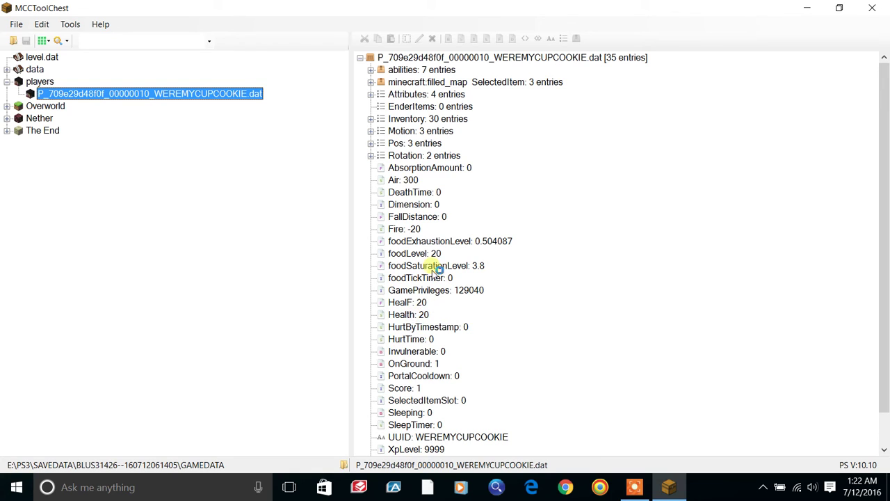
Expand abilities and the 30-entry Inventory, scrolling down to minecraft:diamond_chestplate
{"action": "left_click", "coordinate": [370, 70]}
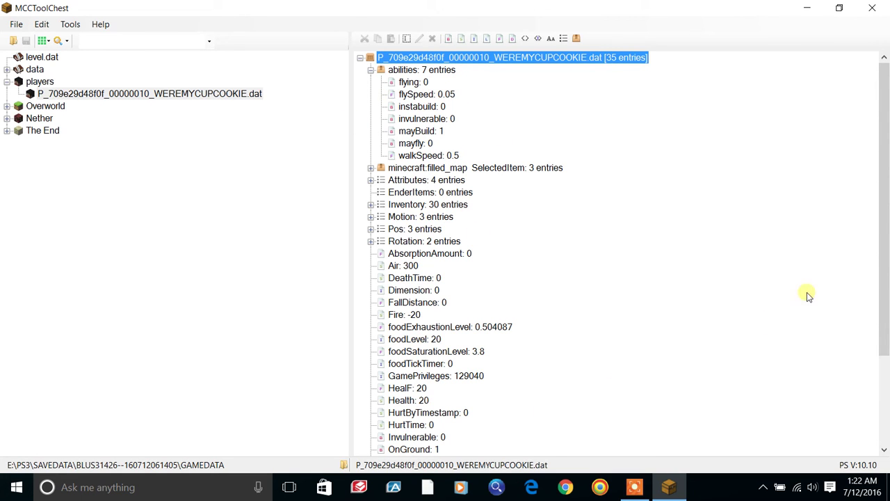
{"action": "left_click_drag", "start_coordinate": [882, 139], "coordinate": [881, 264]}
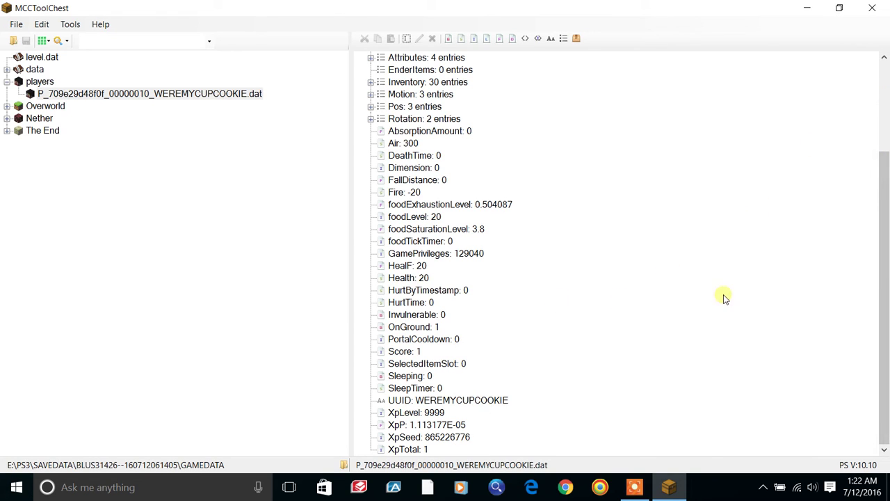
{"action": "left_click", "coordinate": [884, 120]}
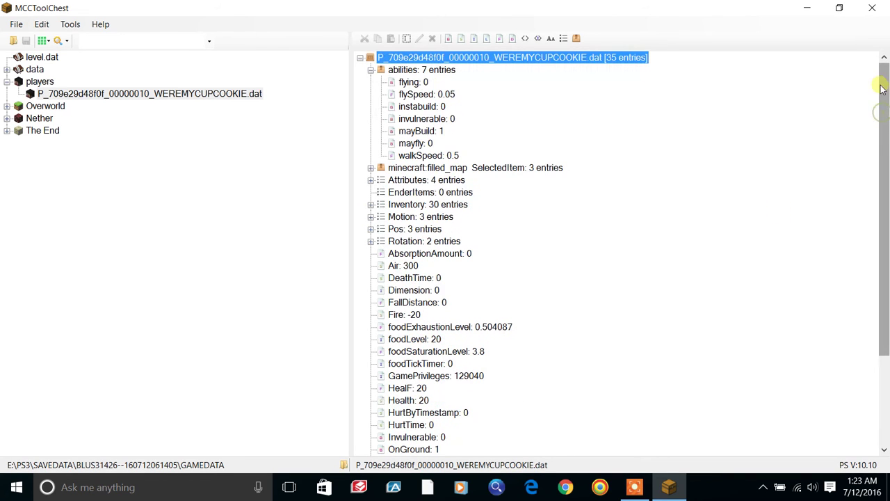
{"action": "left_click", "coordinate": [371, 168]}
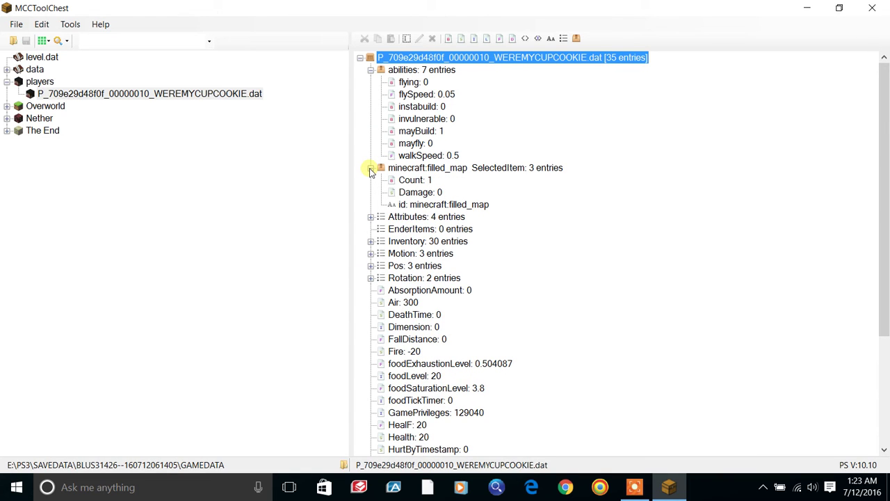
{"action": "left_click", "coordinate": [370, 168]}
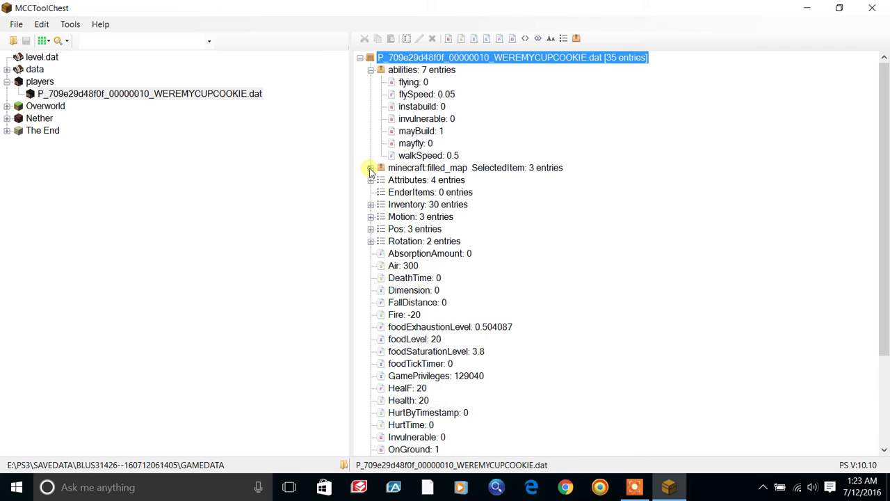
{"action": "left_click", "coordinate": [370, 205]}
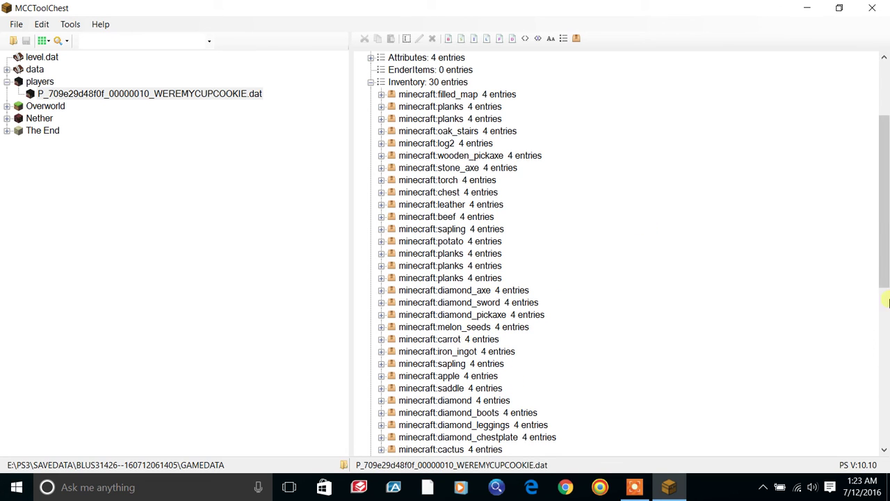
{"action": "left_click_drag", "start_coordinate": [887, 179], "coordinate": [886, 285]}
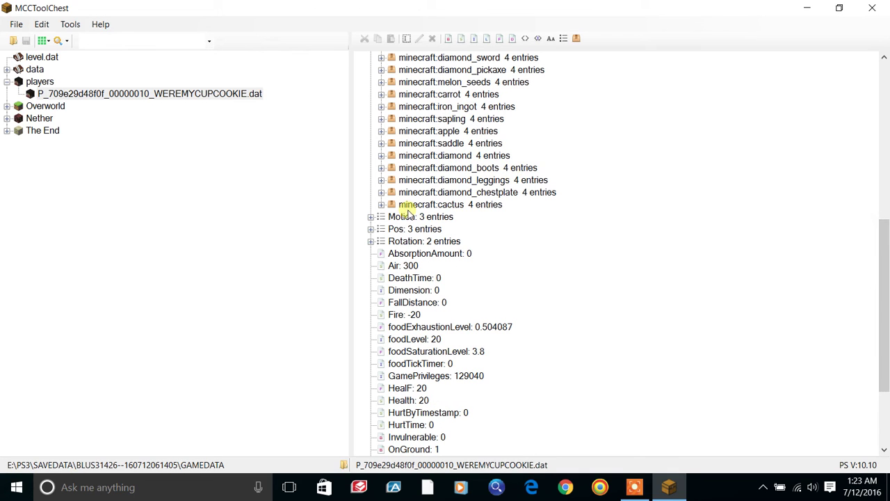
Expand the diamond_chestplate item and make a first edit to its id string
{"action": "double_click", "coordinate": [479, 192]}
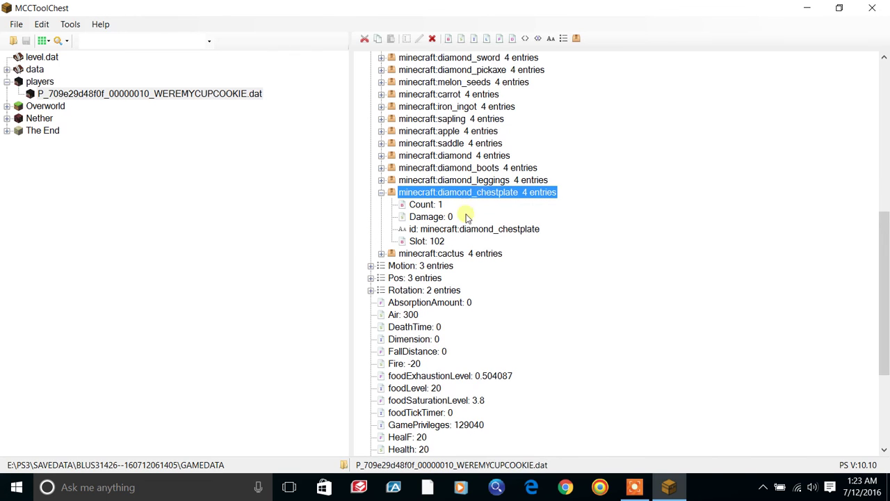
{"action": "double_click", "coordinate": [486, 230]}
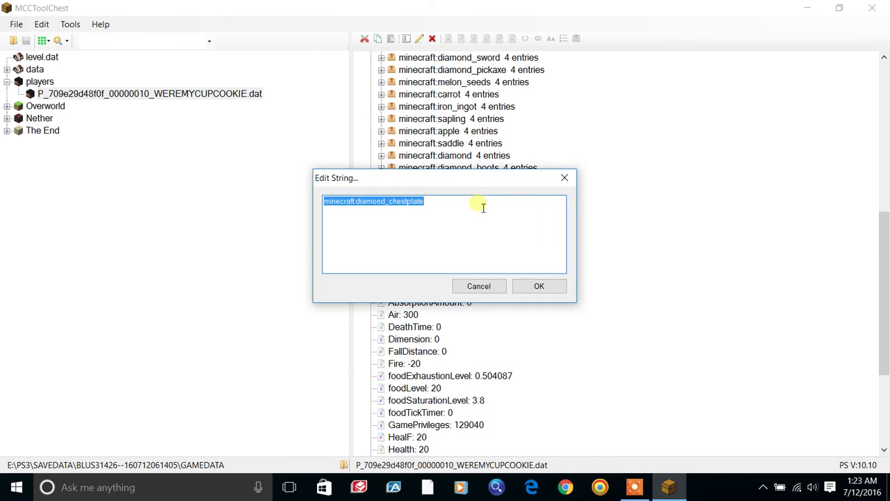
{"action": "left_click", "coordinate": [480, 203]}
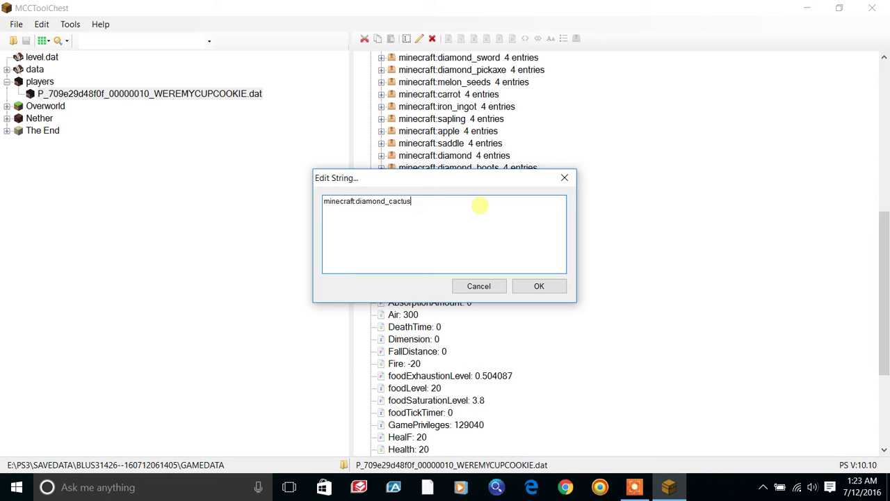
{"action": "left_click", "coordinate": [539, 285]}
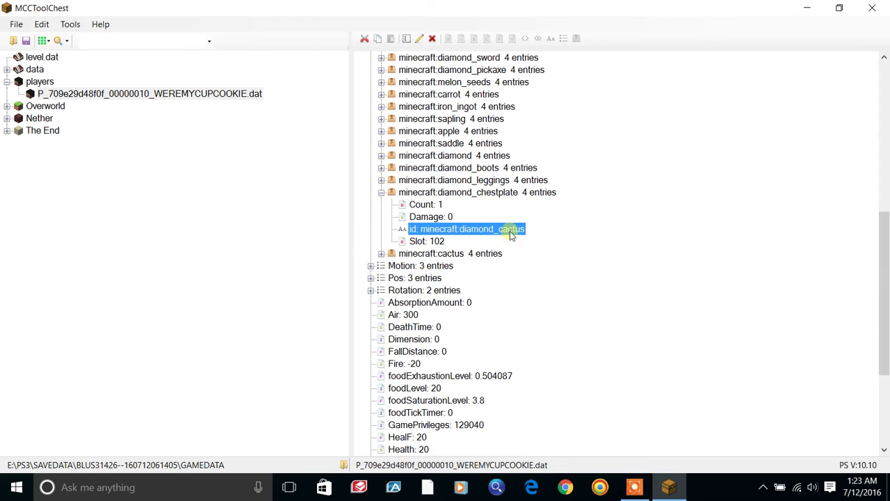
Re-expand the diamond_chestplate entry, cancelling an accidental edit of the Air value 300
{"action": "left_click", "coordinate": [381, 192]}
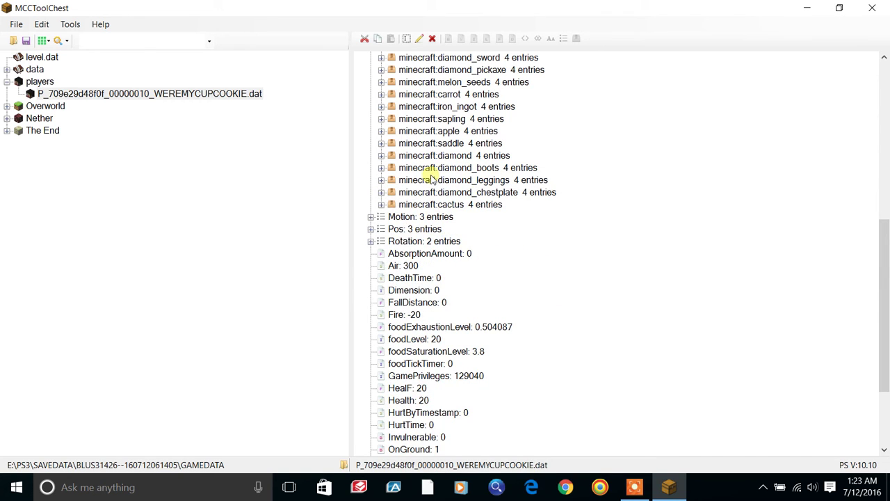
{"action": "left_click", "coordinate": [381, 192]}
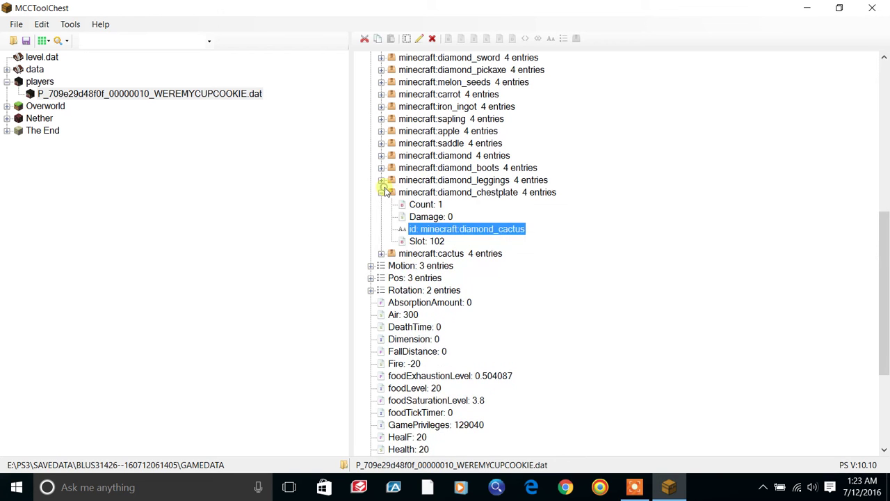
{"action": "left_click", "coordinate": [381, 192]}
{"action": "left_click", "coordinate": [381, 192]}
{"action": "double_click", "coordinate": [381, 192]}
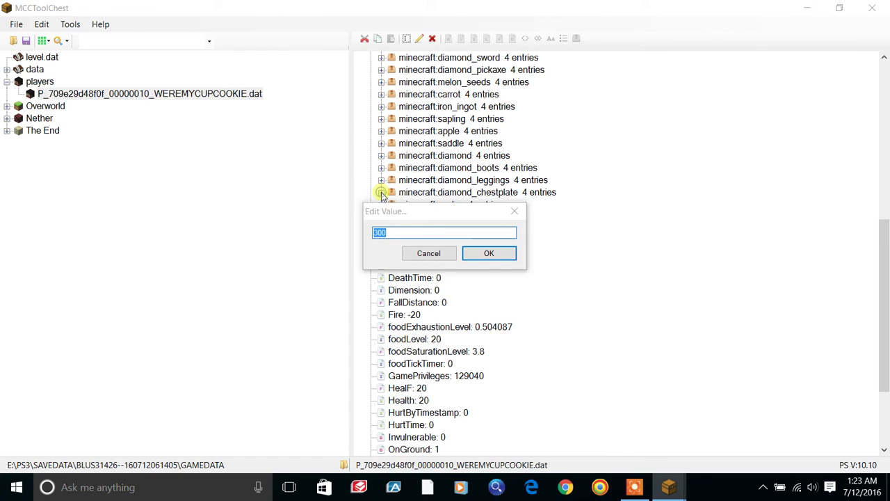
{"action": "left_click", "coordinate": [516, 212]}
{"action": "left_click", "coordinate": [381, 192]}
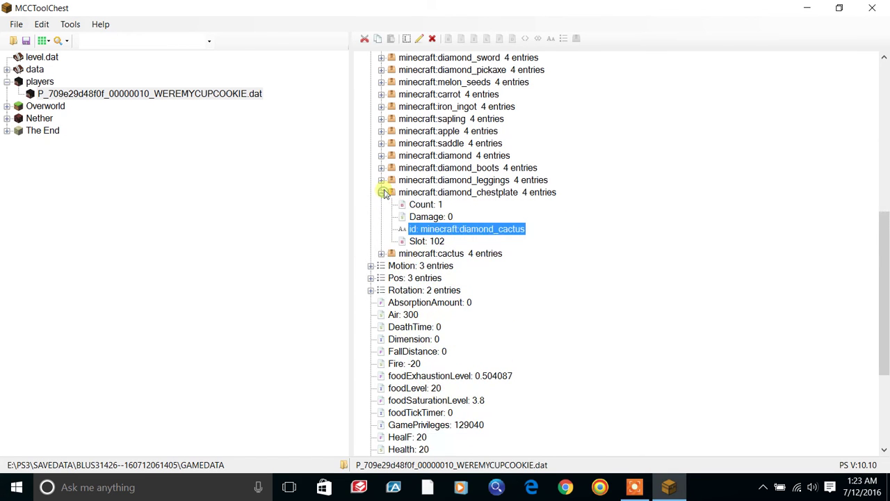
Edit the chestplate's id to read minecraft:cactus and confirm it
{"action": "double_click", "coordinate": [496, 229]}
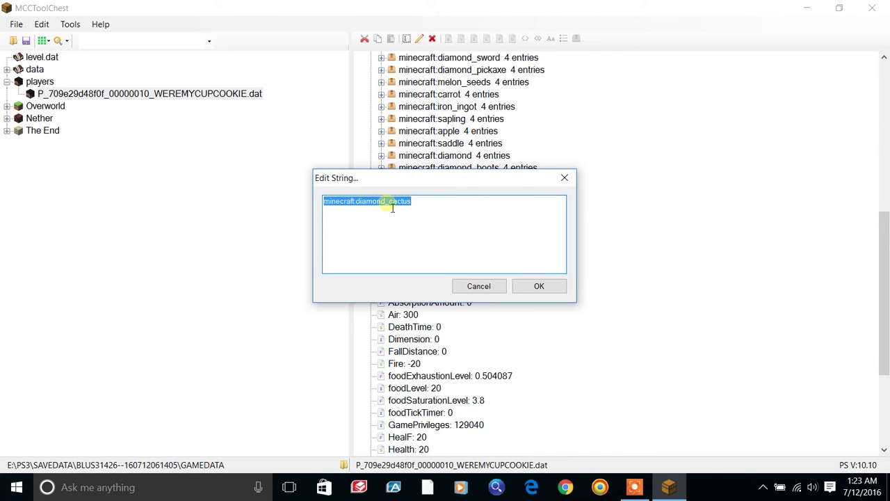
{"action": "left_click", "coordinate": [394, 207]}
{"action": "key", "text": "BackSpace"}
{"action": "key", "text": "BackSpace"}
{"action": "key", "text": "BackSpace"}
{"action": "key", "text": "BackSpace"}
{"action": "key", "text": "BackSpace"}
{"action": "key", "text": "BackSpace"}
{"action": "key", "text": "BackSpace"}
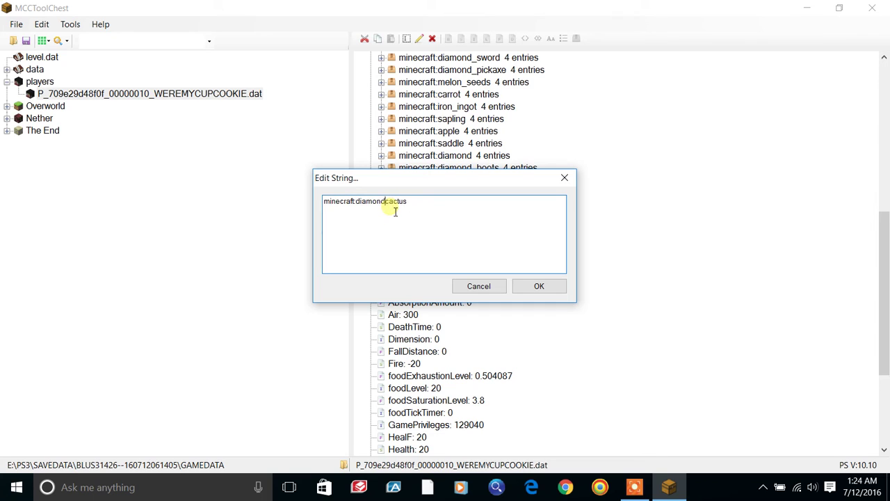
{"action": "key", "text": "BackSpace"}
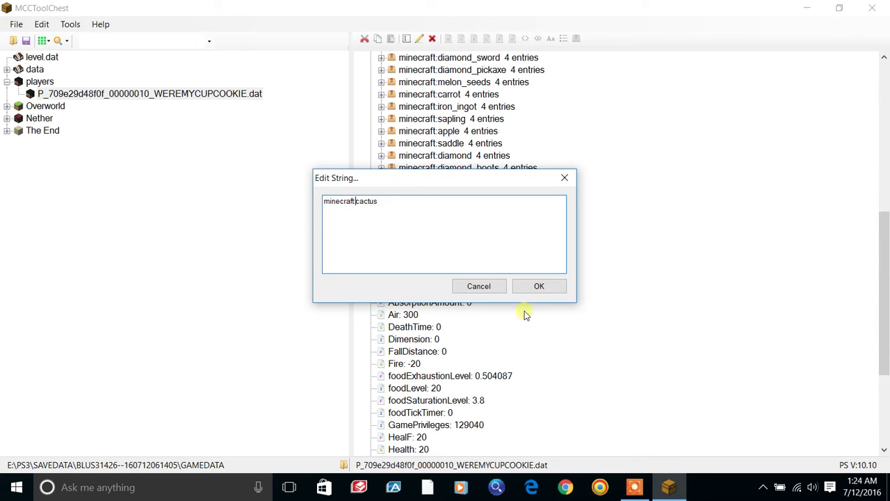
{"action": "left_click", "coordinate": [521, 285]}
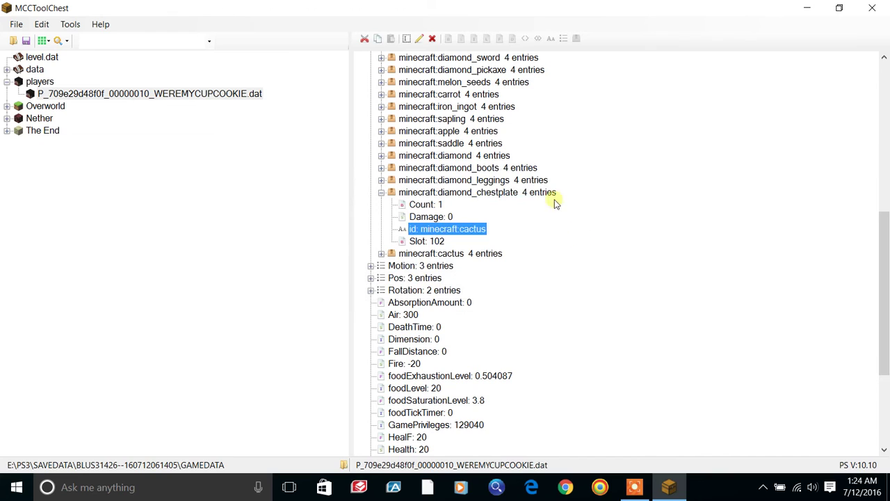
Use Chunk Finder with block X 76 and Z 5 to open Overworld Chunk [4, 0]
{"action": "left_click", "coordinate": [87, 43]}
{"action": "left_click", "coordinate": [87, 43]}
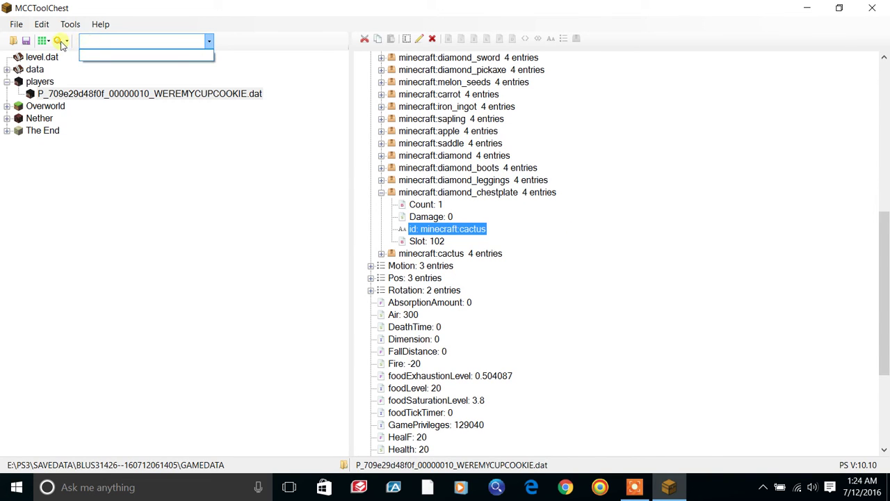
{"action": "left_click", "coordinate": [61, 42]}
{"action": "left_click", "coordinate": [61, 44]}
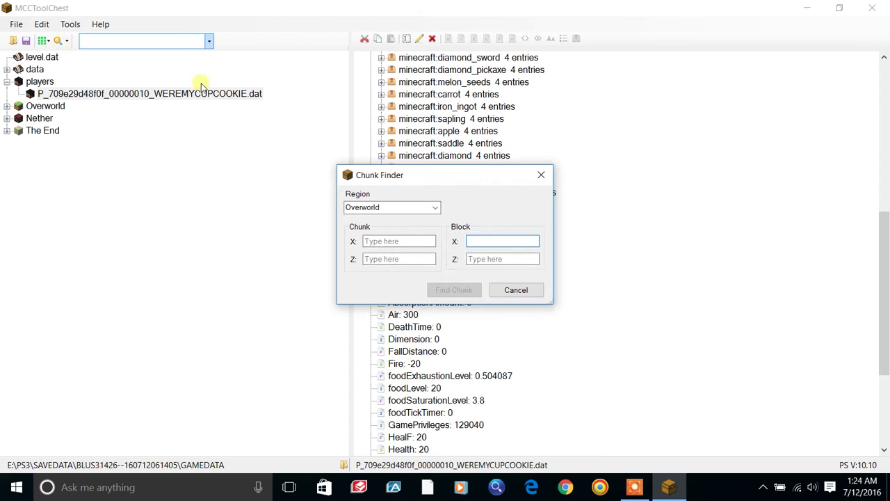
{"action": "type", "text": "76"}
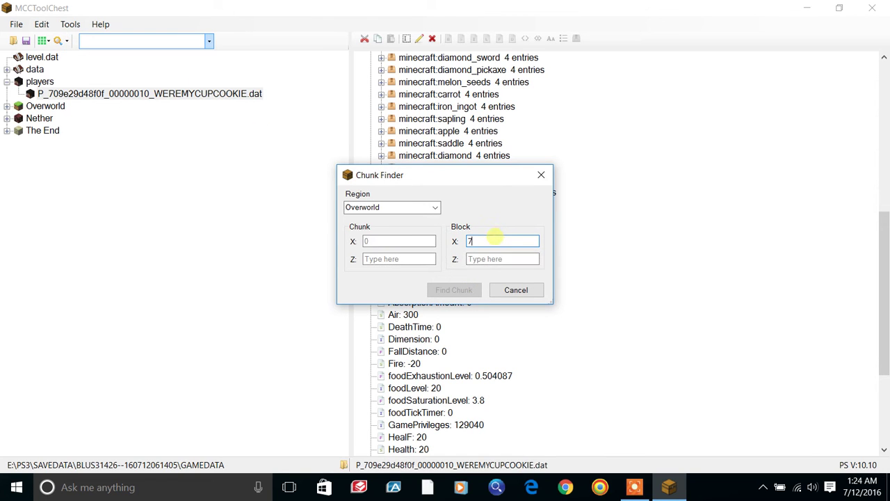
{"action": "left_click", "coordinate": [513, 259]}
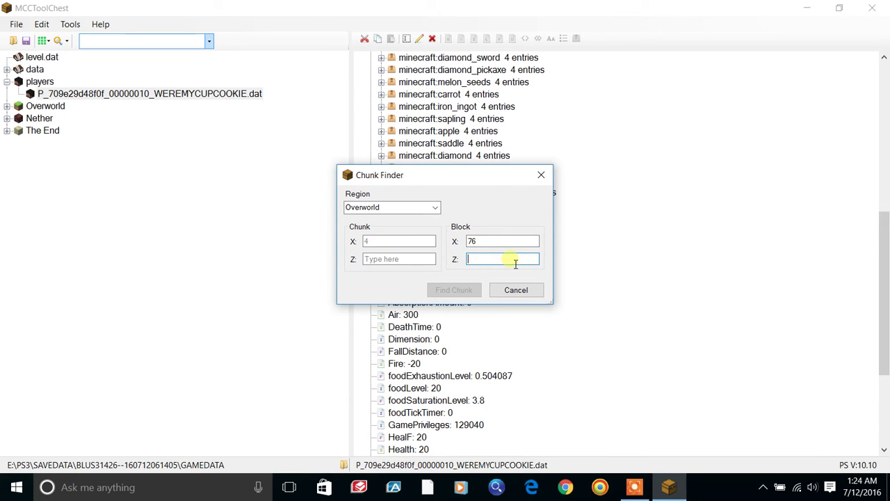
{"action": "type", "text": "5"}
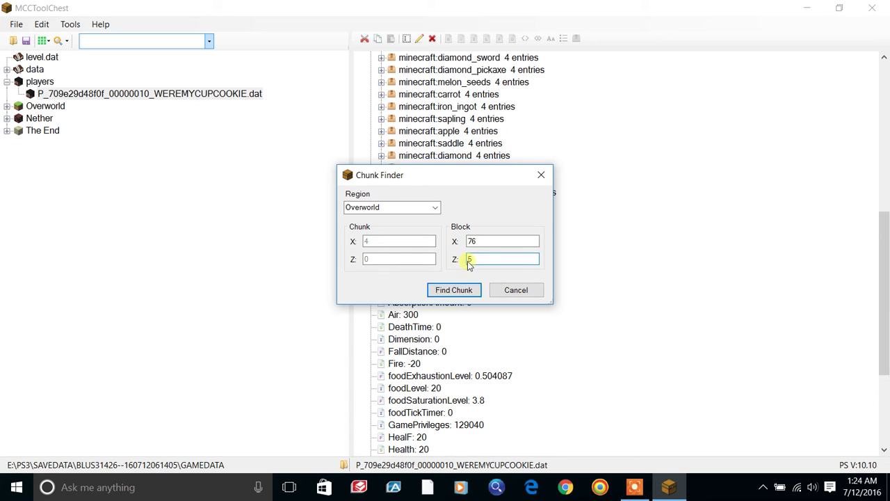
{"action": "left_click", "coordinate": [460, 291]}
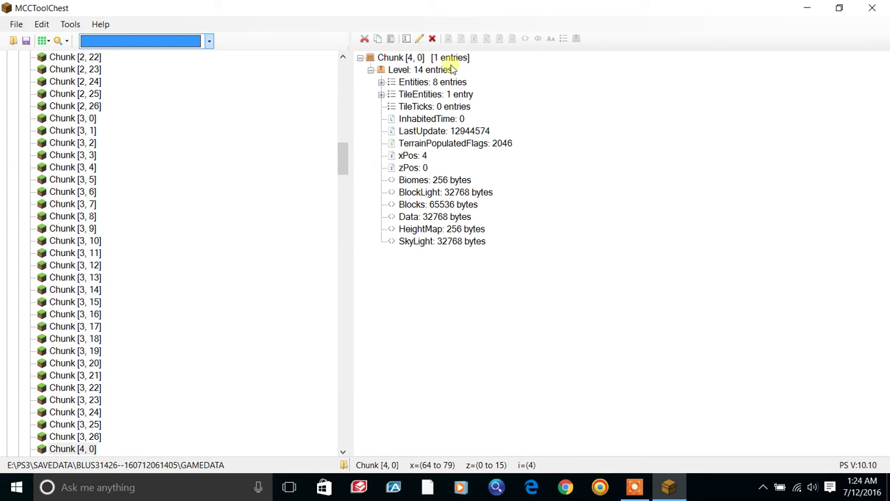
Expand the chunk's 8 entities and the Villager at 76.3, 70, 5.69 to its 34 entries
{"action": "left_click", "coordinate": [381, 82]}
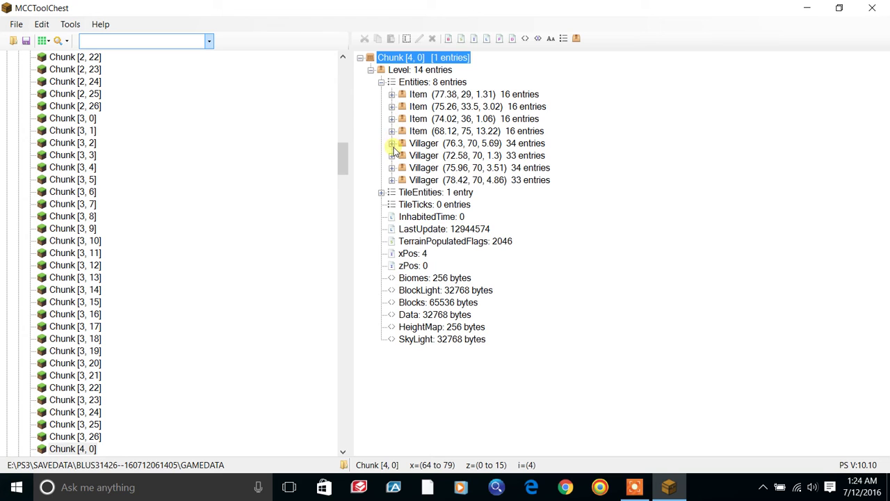
{"action": "left_click", "coordinate": [392, 143]}
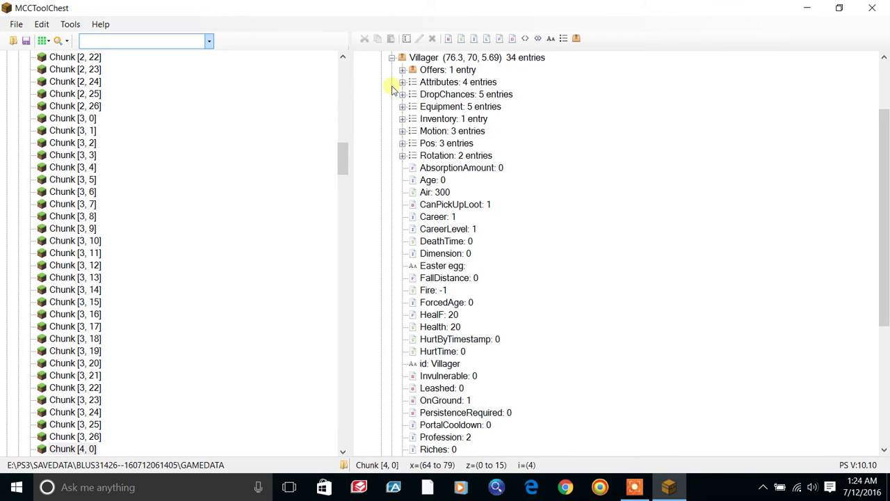
{"action": "scroll", "coordinate": [882, 174], "scroll_direction": "up", "scroll_amount": 2}
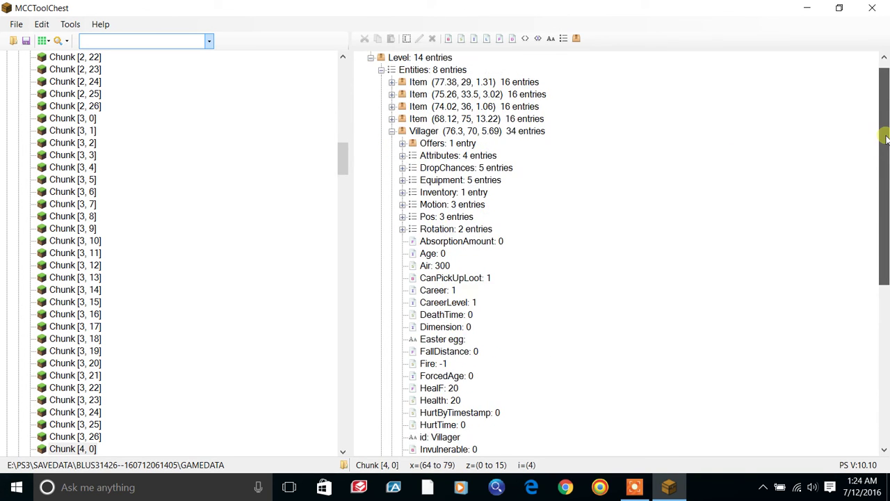
{"action": "left_click", "coordinate": [442, 241]}
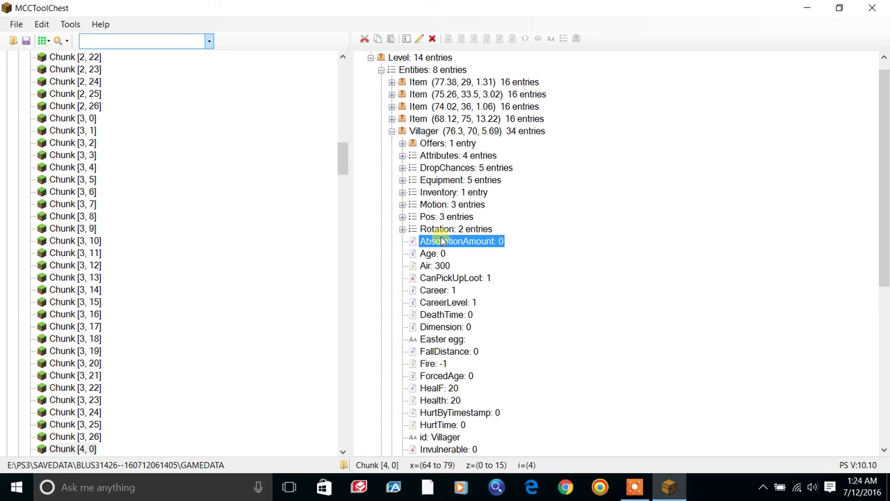
Expand Offers, Recipes and the first diamond-for-emerald recipe, selecting its maxUses 999999999
{"action": "left_click", "coordinate": [404, 143]}
{"action": "left_click", "coordinate": [413, 156]}
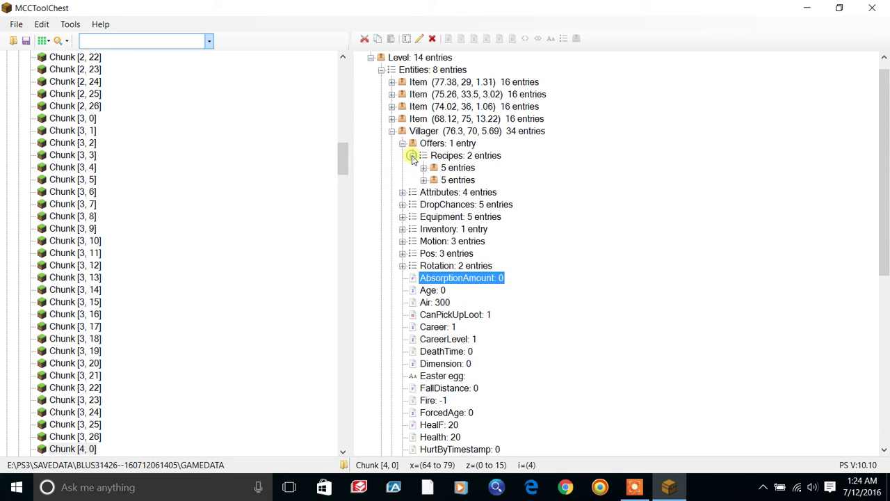
{"action": "left_click", "coordinate": [424, 168]}
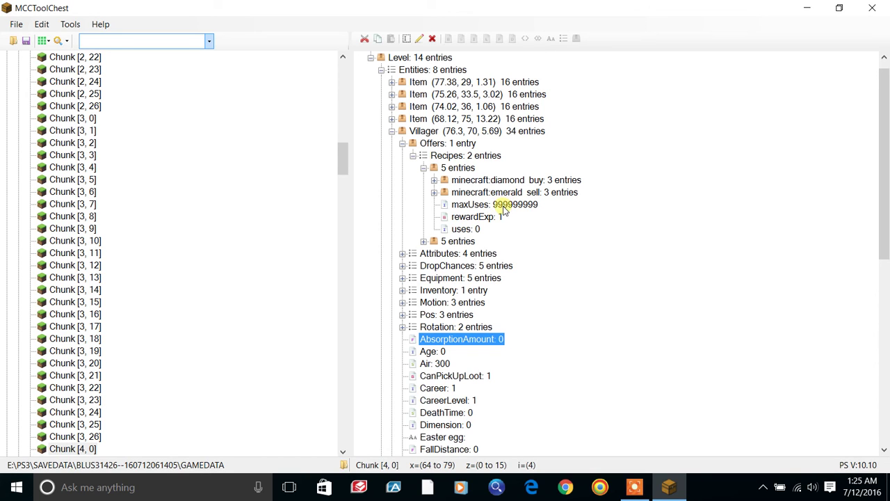
{"action": "left_click", "coordinate": [499, 203]}
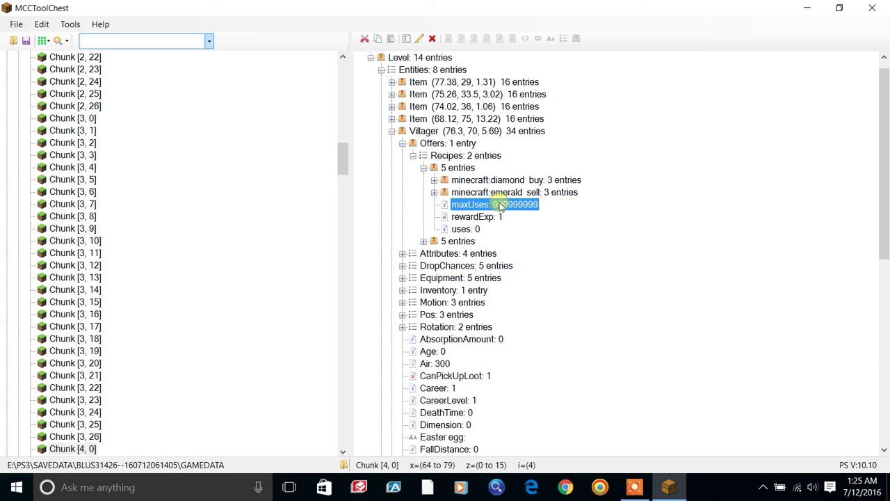